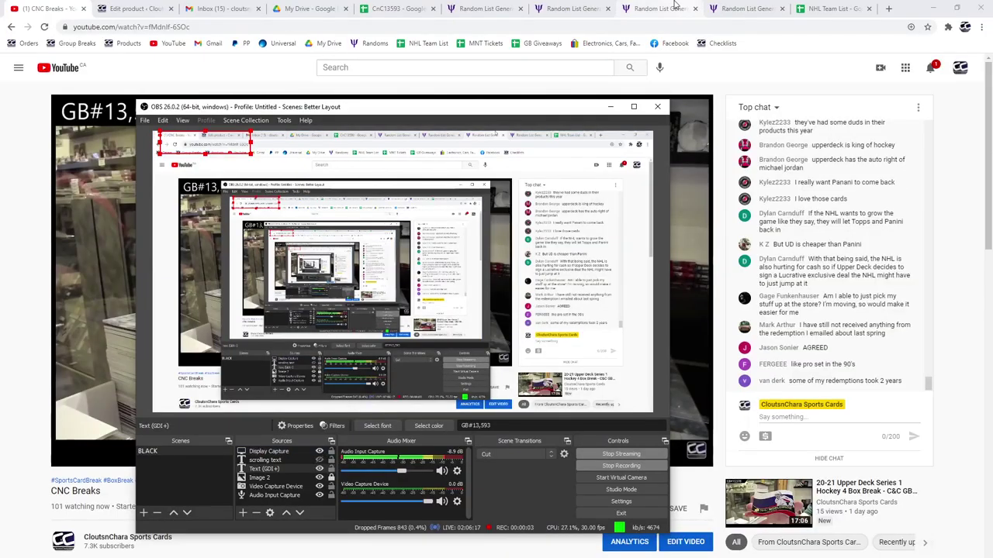
Step: Reshuffle the three-team list three times and the Devils and Blues list once
scroll(483, 424, down, 2)
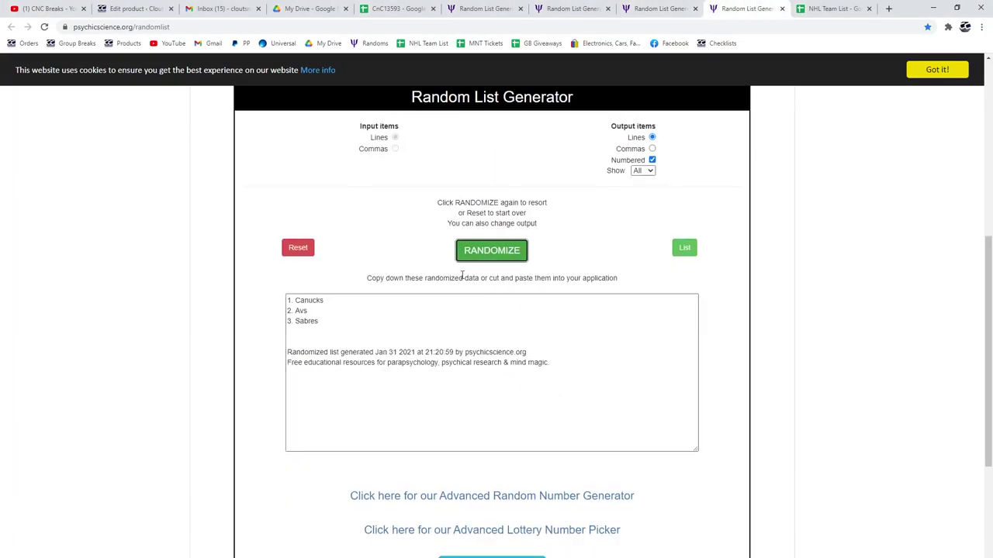
click(466, 251)
click(492, 254)
click(462, 250)
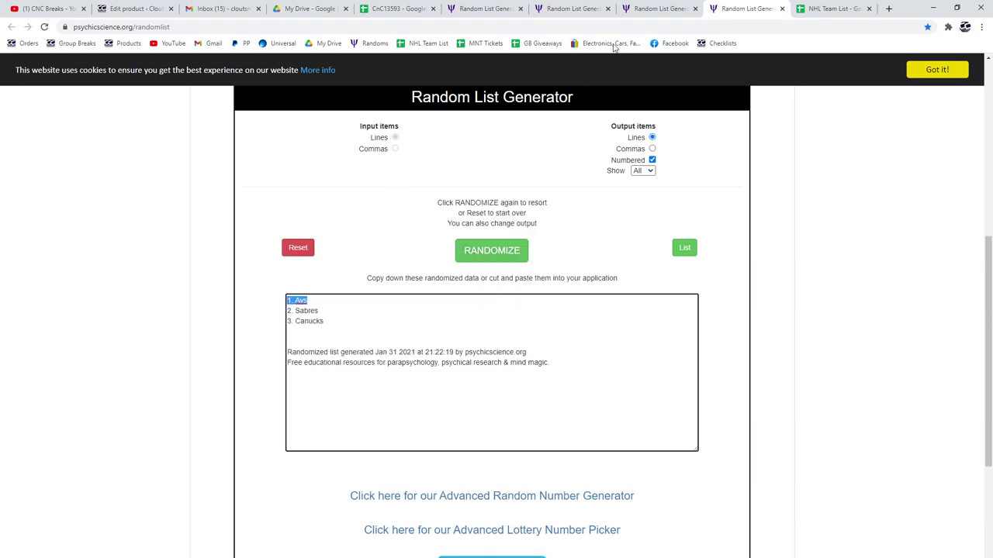
click(659, 8)
scroll(362, 414, down, 1)
click(481, 357)
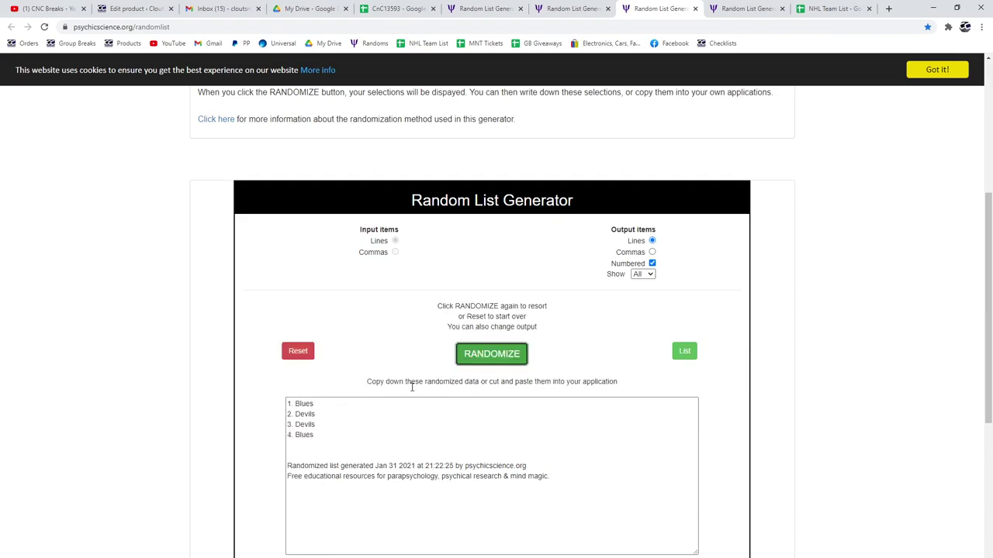
Step: Shuffle the participant-and-spot list so Spot 12 comes first, and select the second line
click(470, 6)
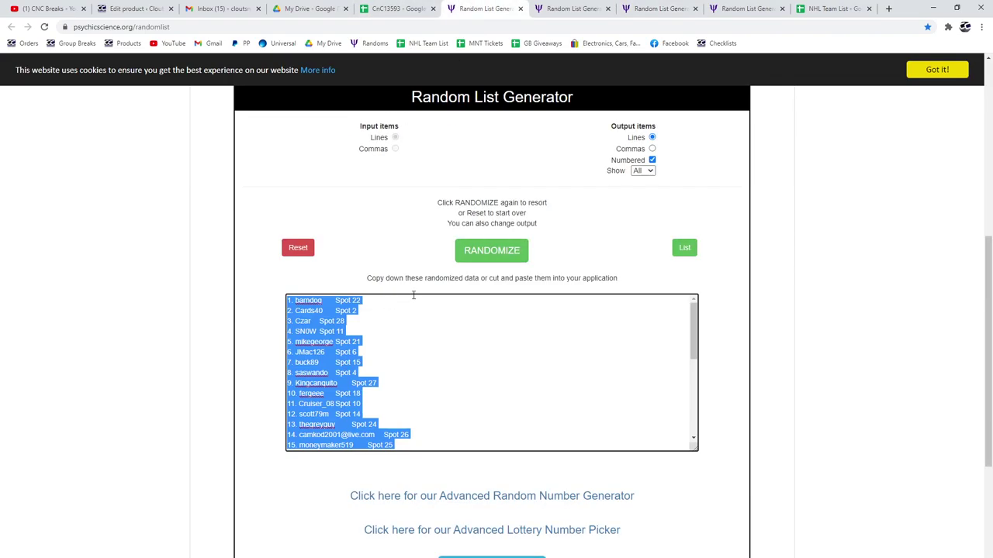
click(459, 254)
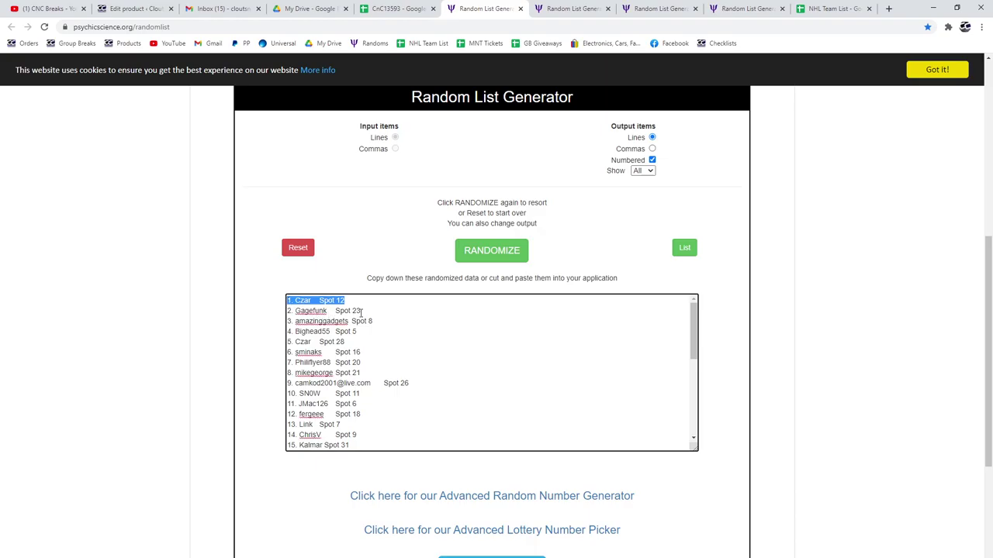
drag(362, 311, 289, 311)
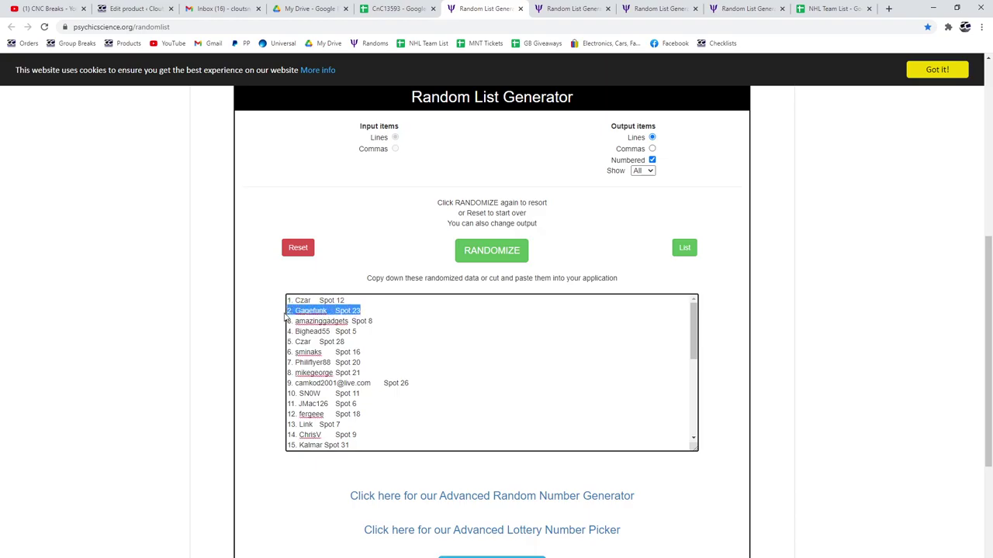
Step: Look over the product list, then select the participant names in column A of CnC13593
click(572, 8)
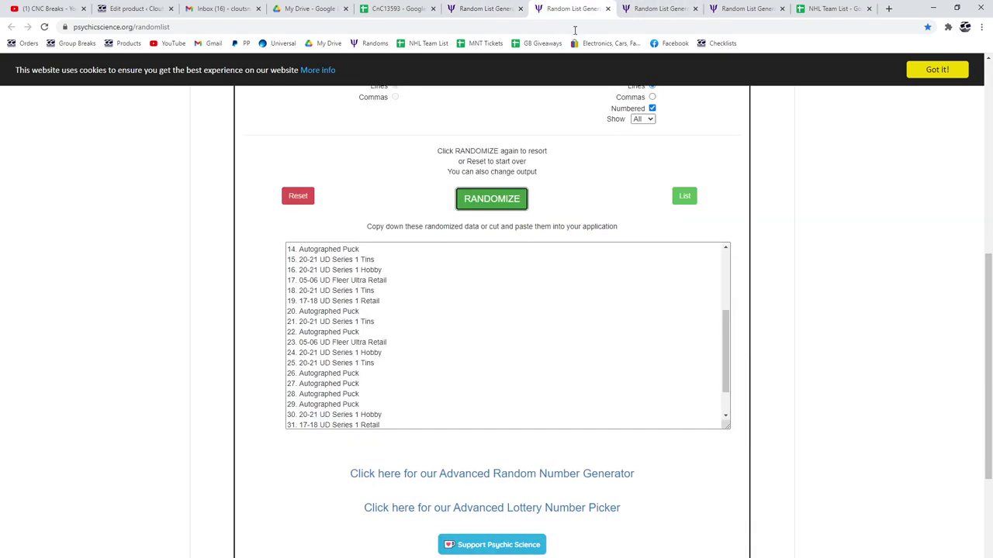
mouse_move(723, 330)
mouse_down()
mouse_move(724, 353)
mouse_move(733, 245)
mouse_up()
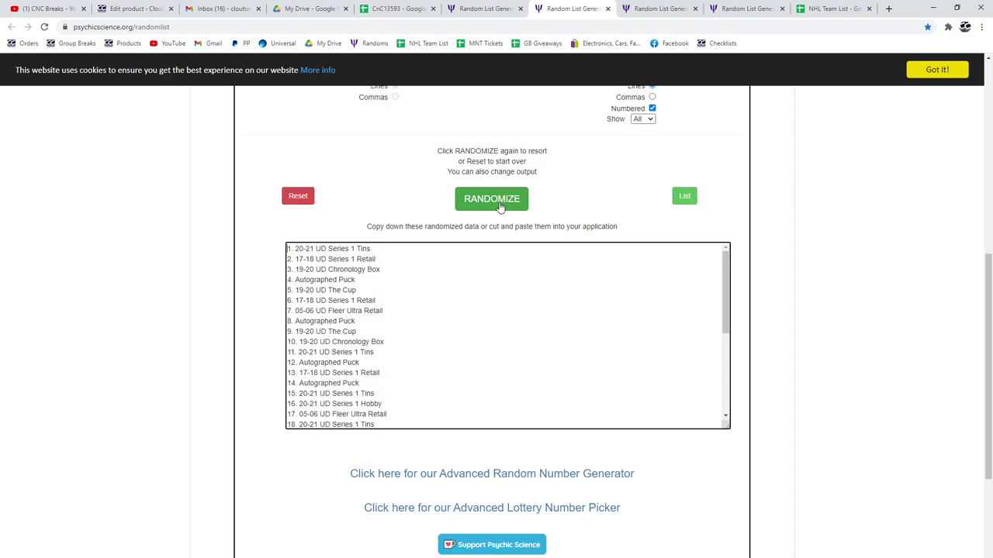
click(397, 6)
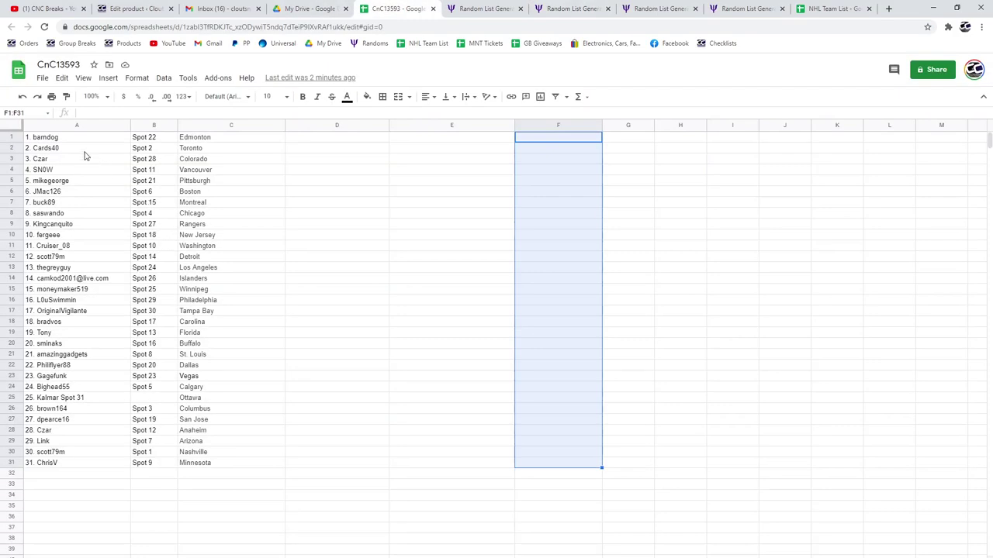
mouse_move(73, 139)
mouse_down()
mouse_move(90, 343)
mouse_move(75, 464)
mouse_up()
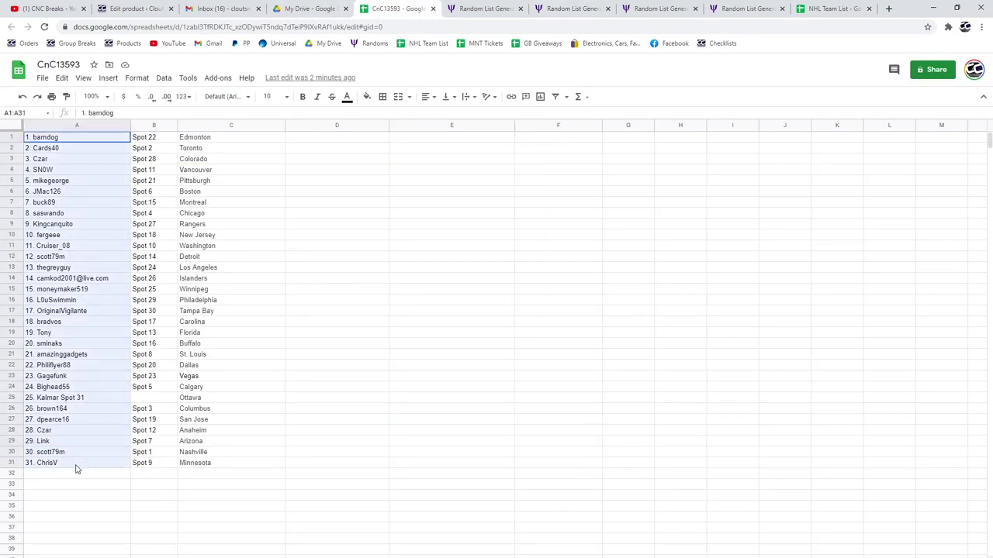
Step: Reshuffle the product list and copy all 31 shuffled items
click(654, 7)
click(574, 9)
click(466, 199)
scroll(472, 242, down, 1)
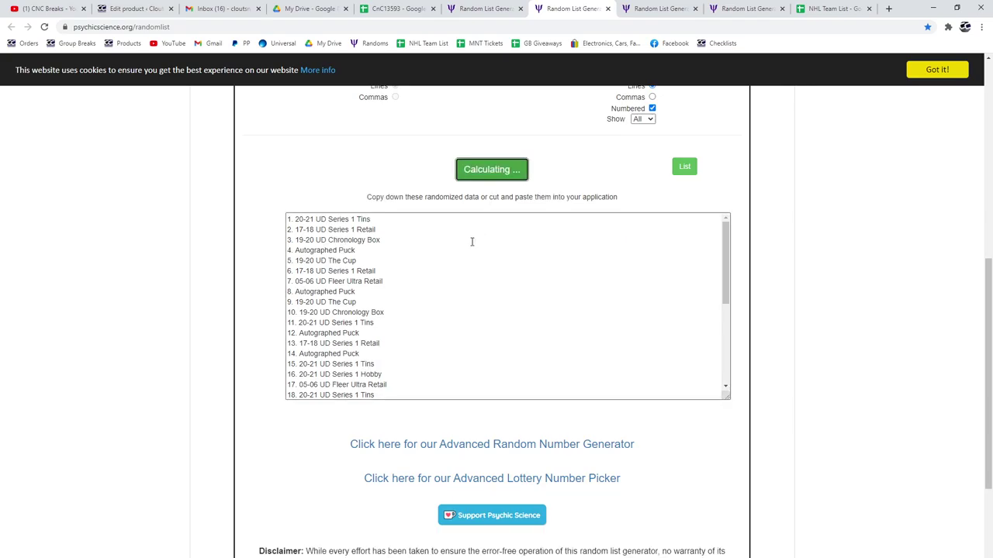
scroll(434, 395, down, 2)
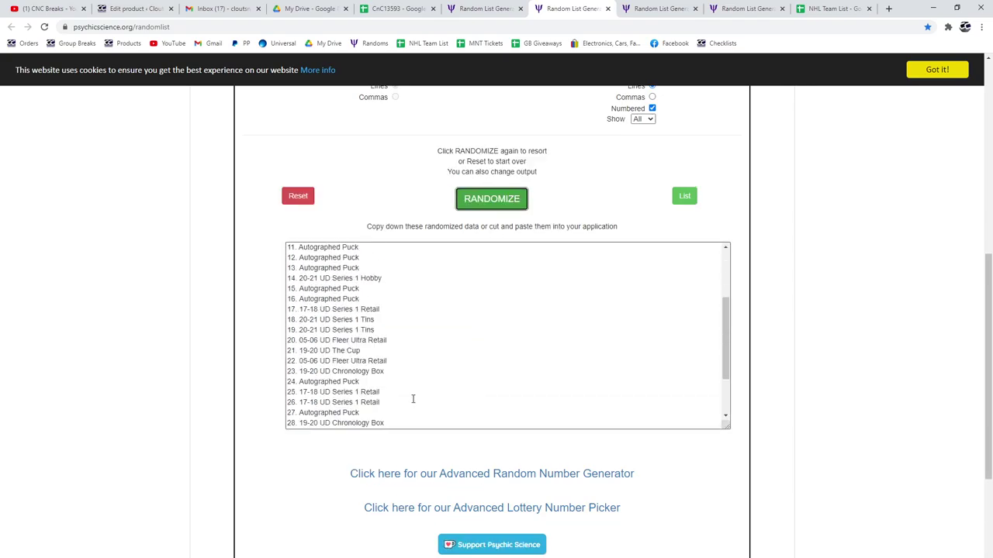
drag(394, 399, 212, 253)
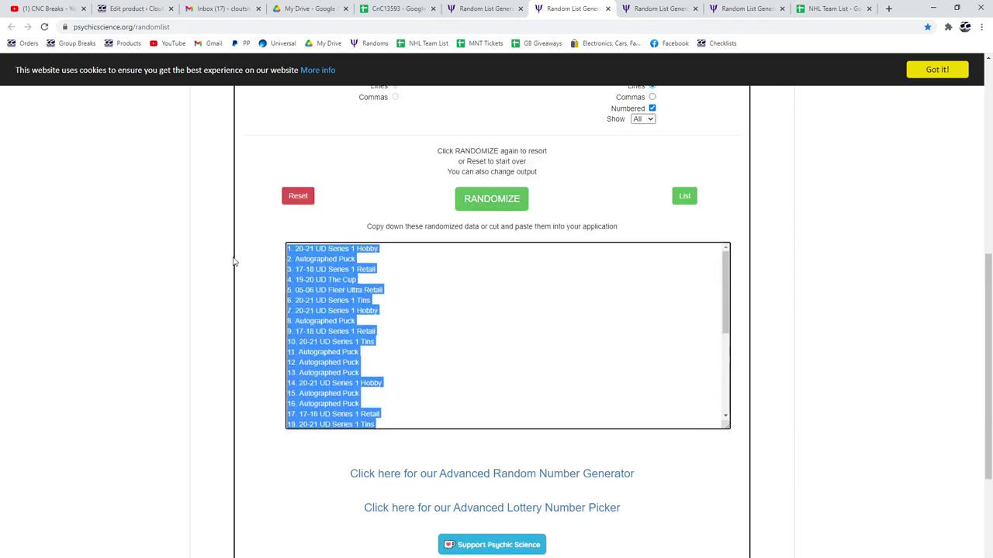
key(ctrl+c)
Step: Paste the shuffled product list into D1 of CnC13593 and narrow column C
click(395, 8)
click(303, 137)
key(ctrl+v)
drag(284, 126, 64, 143)
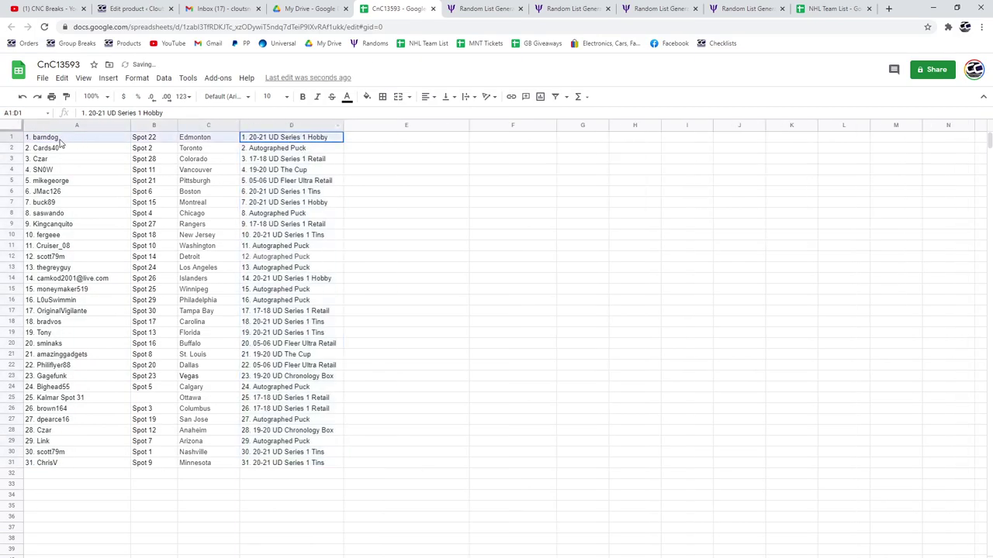
Step: Go through participant rows up to row 14 across columns A–D, checking each spot and item
mouse_move(279, 152)
mouse_down()
mouse_move(56, 152)
mouse_move(297, 163)
mouse_move(83, 177)
mouse_up()
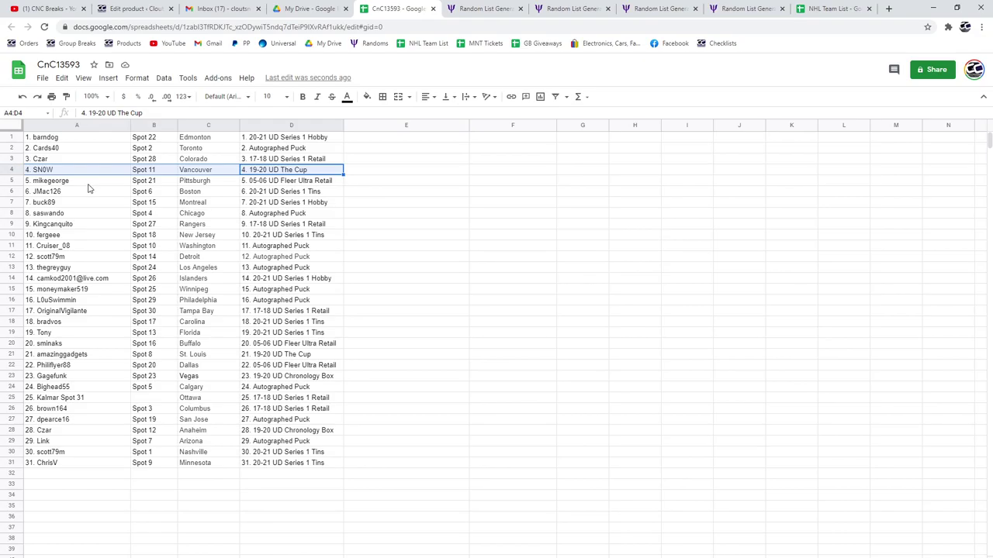
mouse_move(301, 181)
mouse_down()
mouse_move(99, 185)
mouse_move(96, 193)
mouse_move(270, 198)
mouse_move(102, 206)
mouse_move(293, 218)
mouse_move(81, 228)
mouse_move(276, 237)
mouse_move(275, 267)
mouse_move(43, 272)
mouse_up()
click(94, 219)
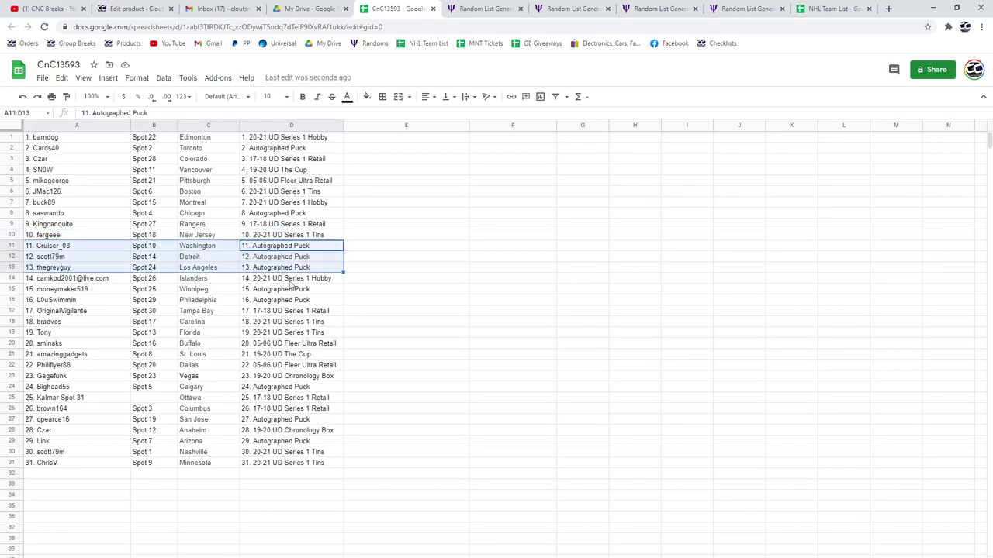
mouse_move(284, 281)
mouse_down()
mouse_move(80, 284)
mouse_move(296, 304)
mouse_move(78, 315)
mouse_move(289, 326)
mouse_move(102, 332)
mouse_move(295, 343)
mouse_move(94, 360)
mouse_up()
click(89, 329)
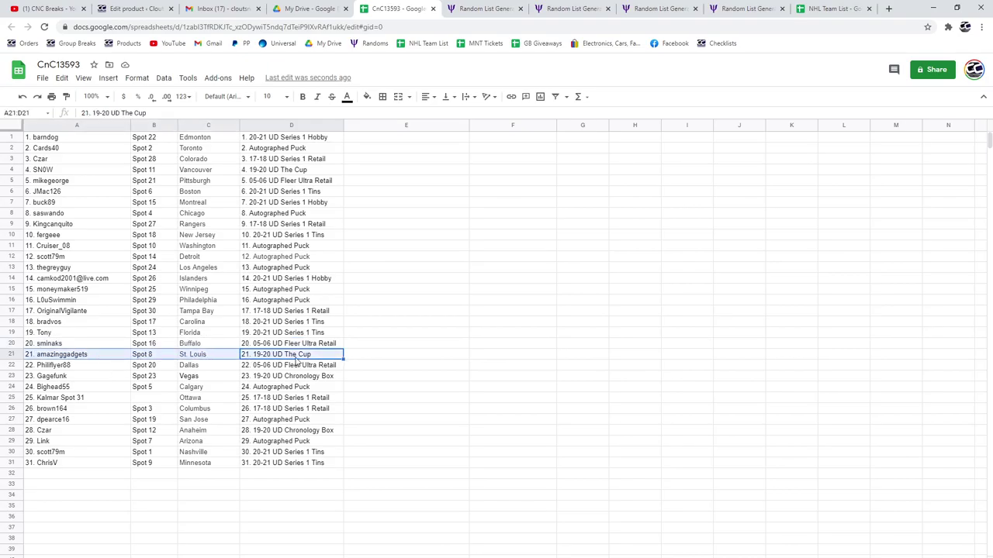
Step: Go through rows 21–23 across A–D, then select the whole table A1:D31
drag(295, 361, 118, 359)
drag(298, 368, 77, 367)
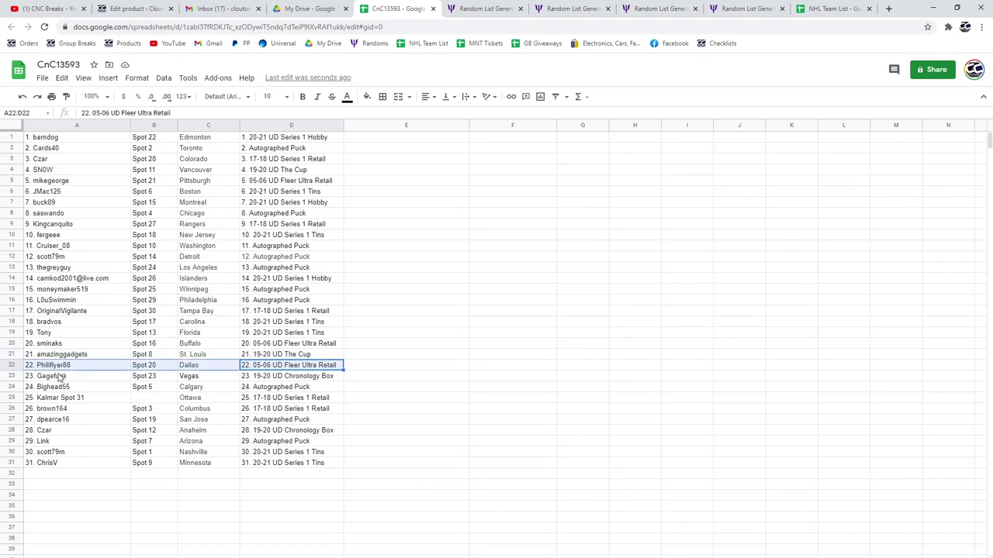
click(58, 378)
mouse_move(284, 377)
mouse_down()
mouse_move(343, 380)
mouse_move(83, 385)
mouse_move(317, 403)
mouse_move(66, 415)
mouse_move(279, 425)
mouse_move(67, 435)
mouse_move(314, 440)
mouse_move(109, 467)
mouse_up()
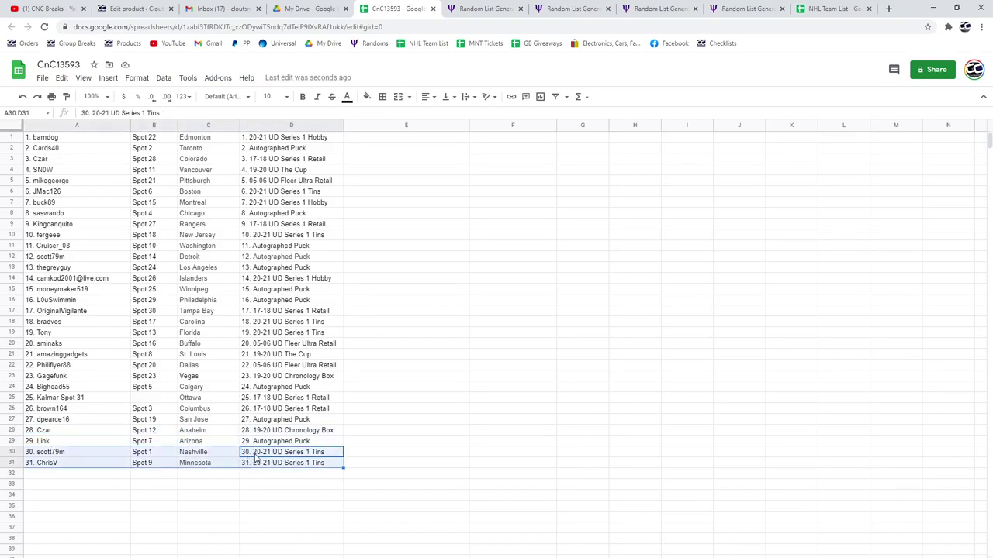
drag(273, 463, 101, 139)
Step: Copy the completed A1:D31 table and return to the CNC Breaks live stream tab
key(ctrl+c)
click(80, 6)
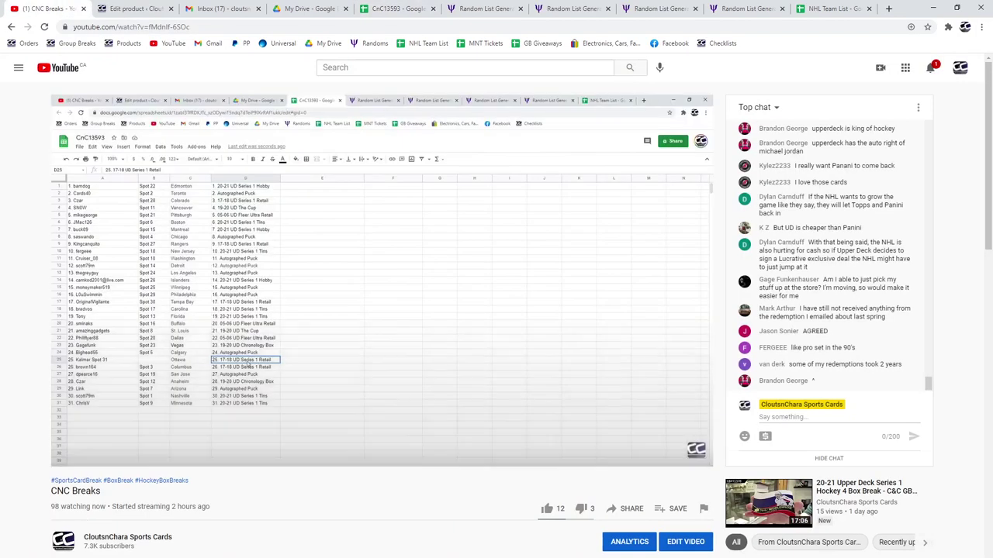